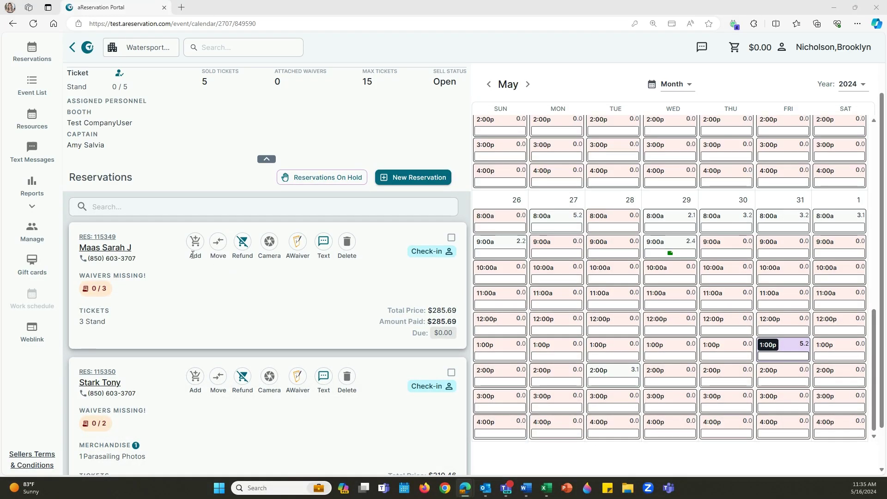
# Step: Open transaction 73793's receipt on reservation 115349 and start a refund for the parasailing tickets
pyautogui.click(90, 238)
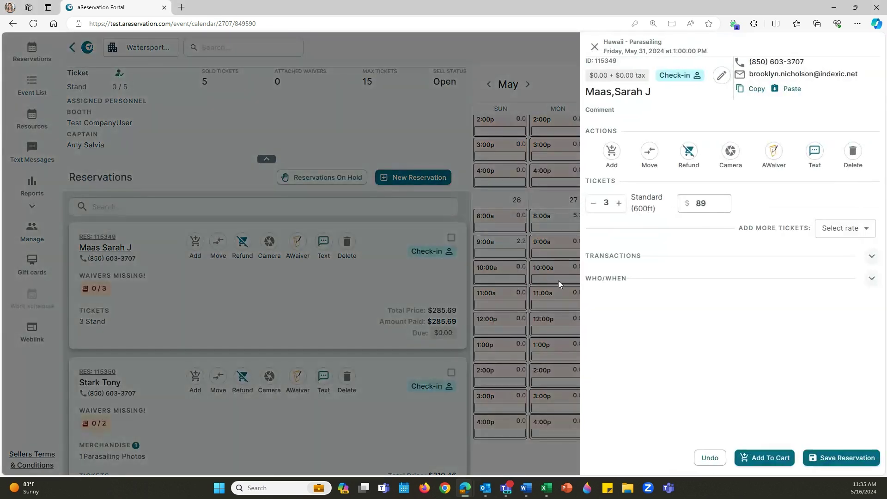
pyautogui.click(631, 261)
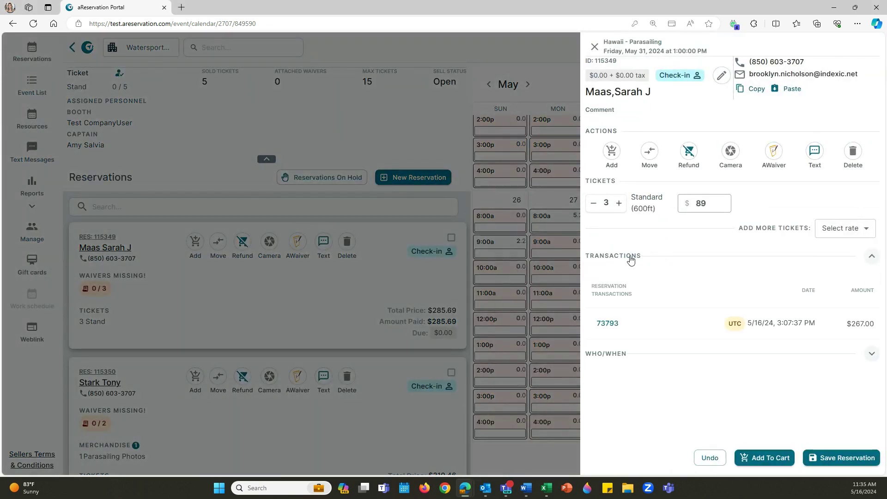
pyautogui.click(612, 326)
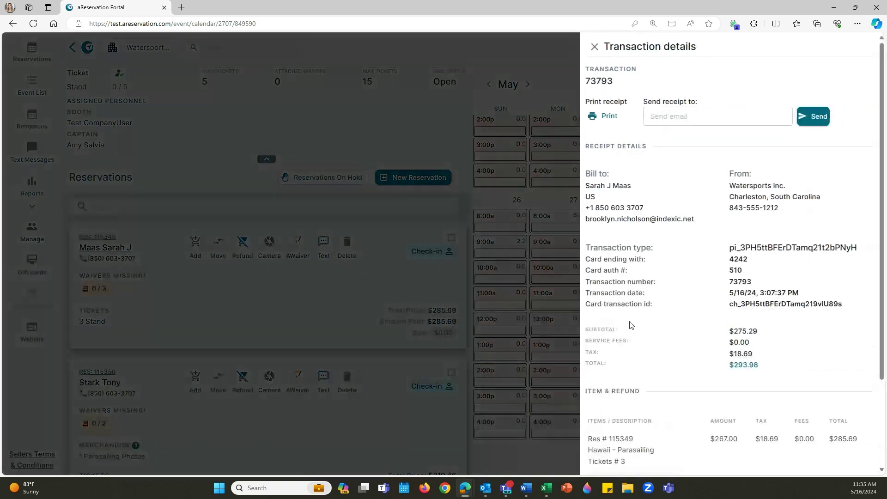
pyautogui.scroll(-3, 718, 319)
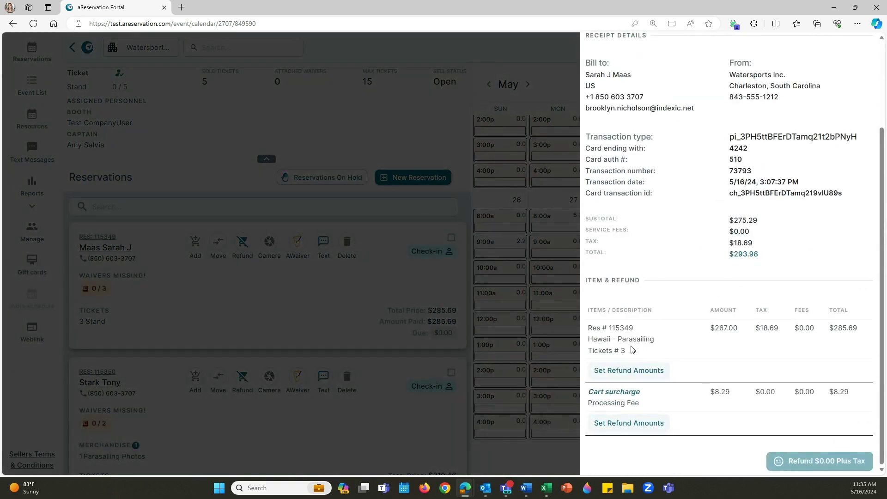
pyautogui.click(639, 371)
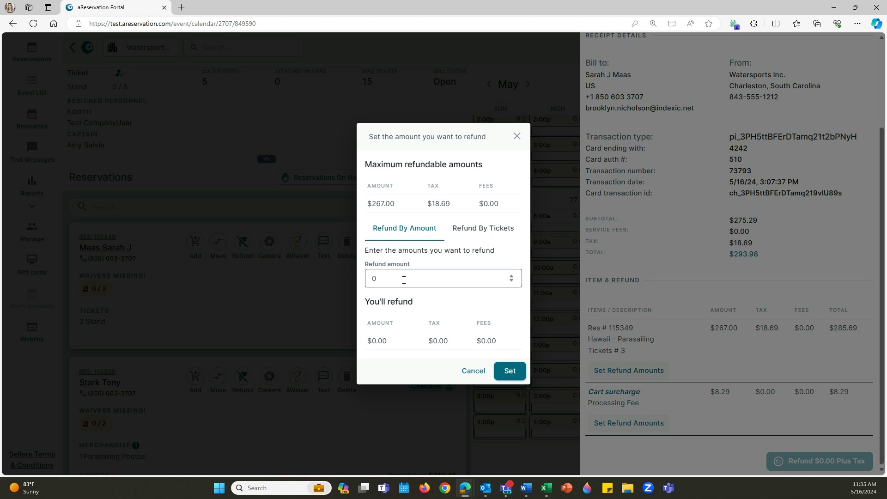
# Step: Refund by tickets: set one Standard (600ft) ticket for refund, $89.00 plus $6.23 tax
pyautogui.click(475, 230)
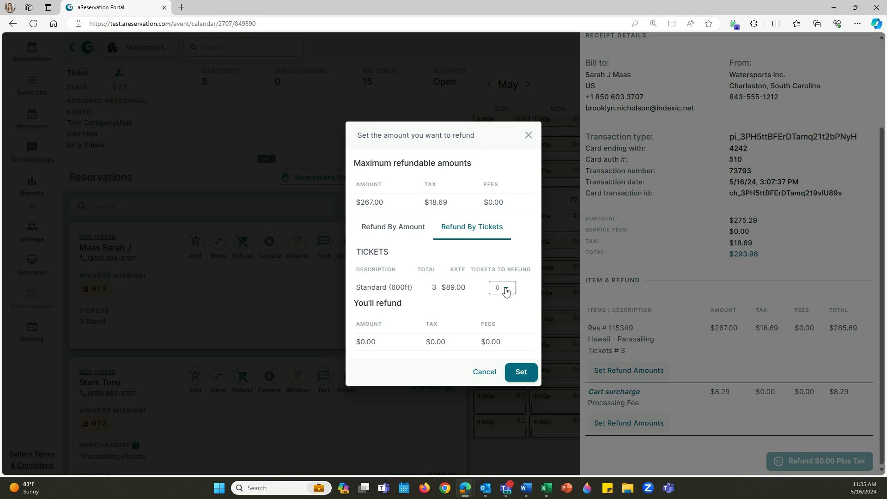
pyautogui.click(506, 291)
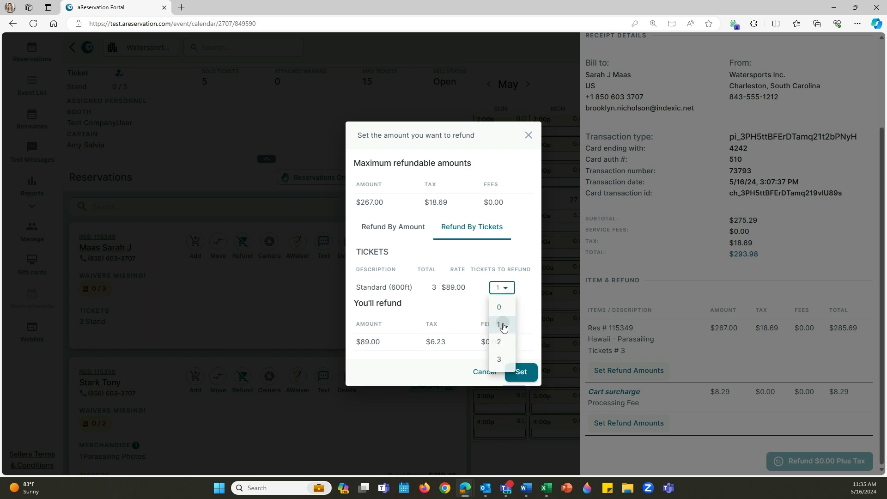
pyautogui.click(504, 326)
pyautogui.click(521, 372)
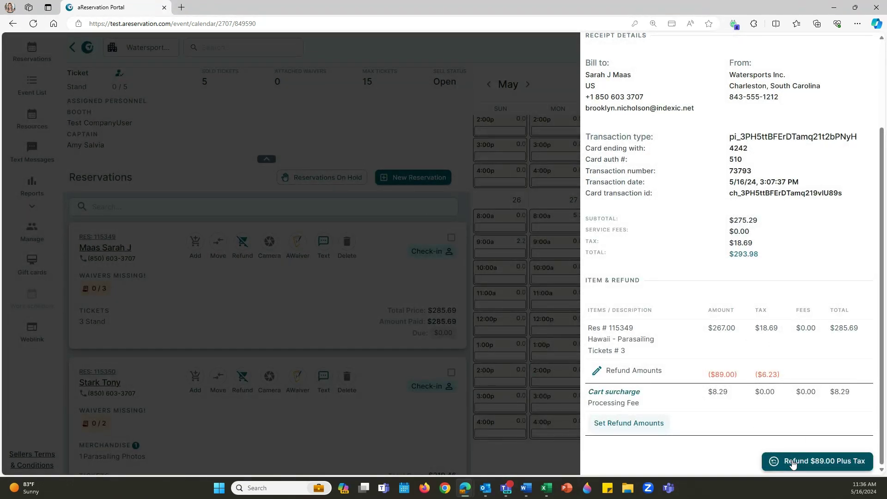
# Step: Issue the $89.00-plus-tax refund, then close the receipt and reservation 115349's panel
pyautogui.click(792, 462)
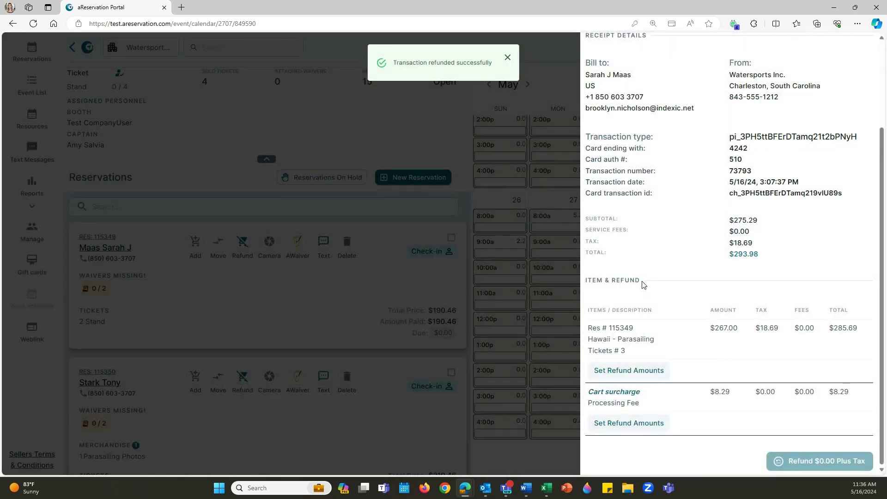
pyautogui.scroll(3, 619, 130)
pyautogui.click(594, 46)
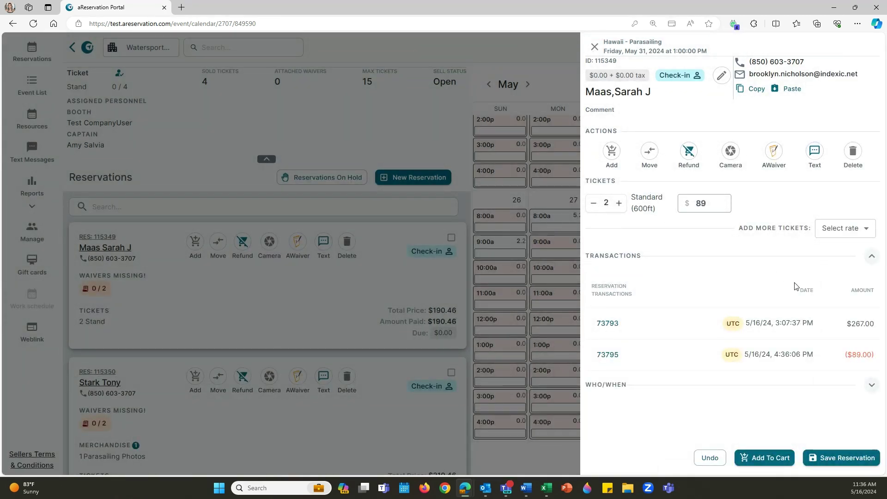
pyautogui.click(334, 302)
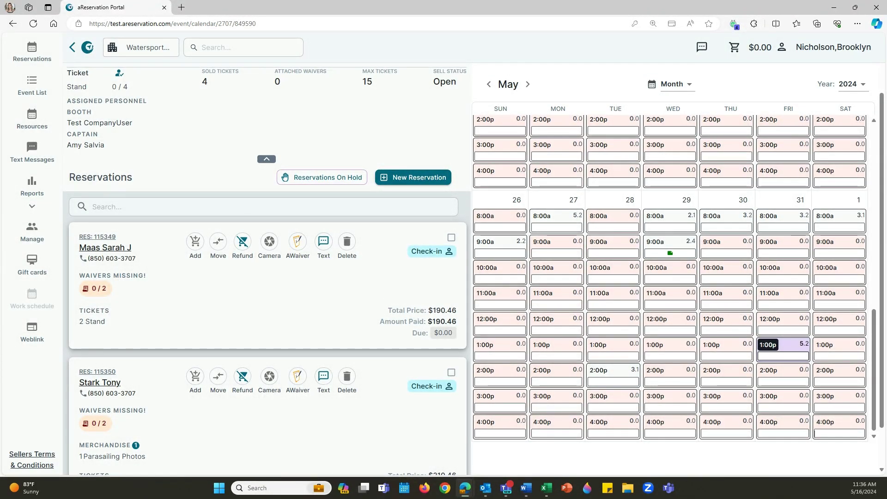
pyautogui.scroll(-1, 178, 141)
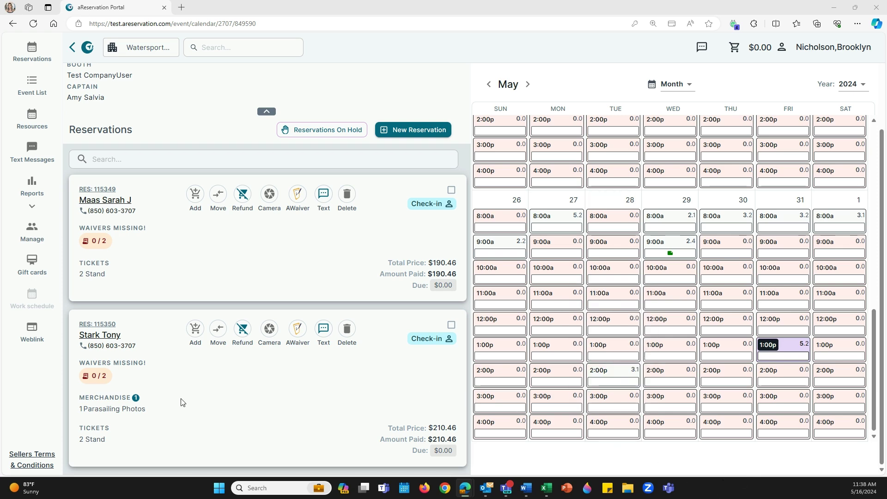
# Step: Open transaction 73794's receipt on reservation 115350 and start a refund for its parasailing tickets
pyautogui.click(99, 325)
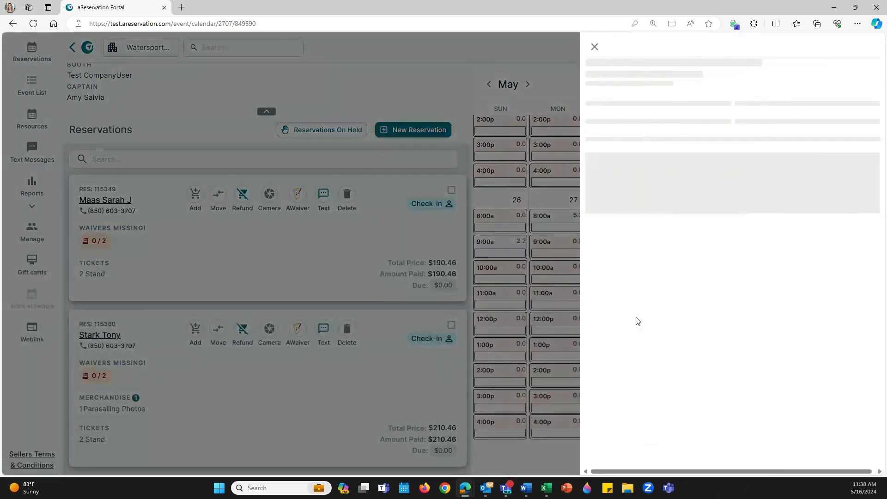
pyautogui.click(620, 257)
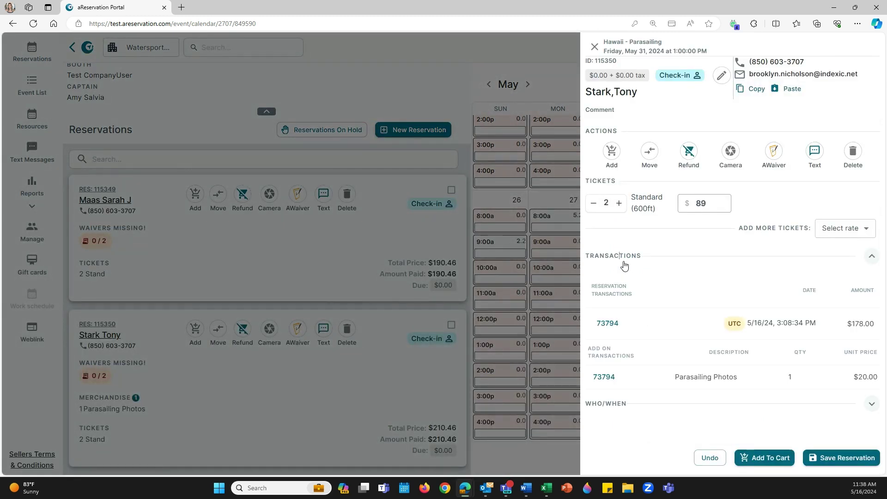
pyautogui.click(607, 323)
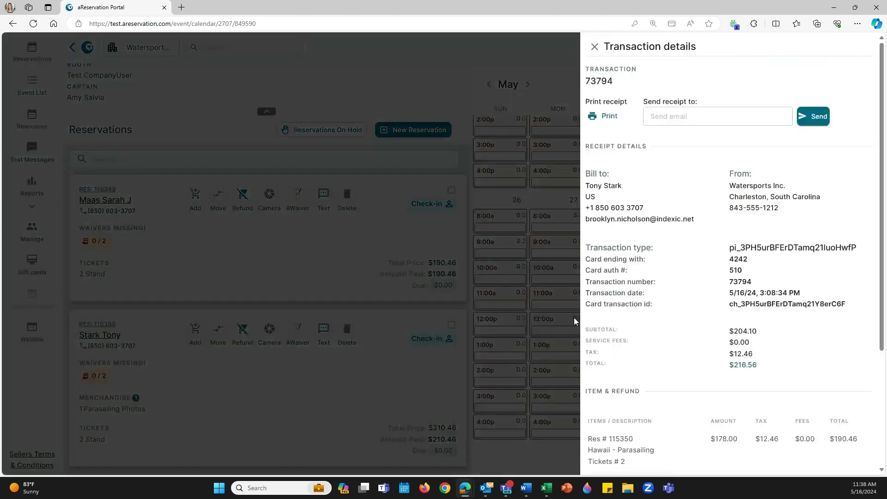
pyautogui.scroll(-3, 659, 322)
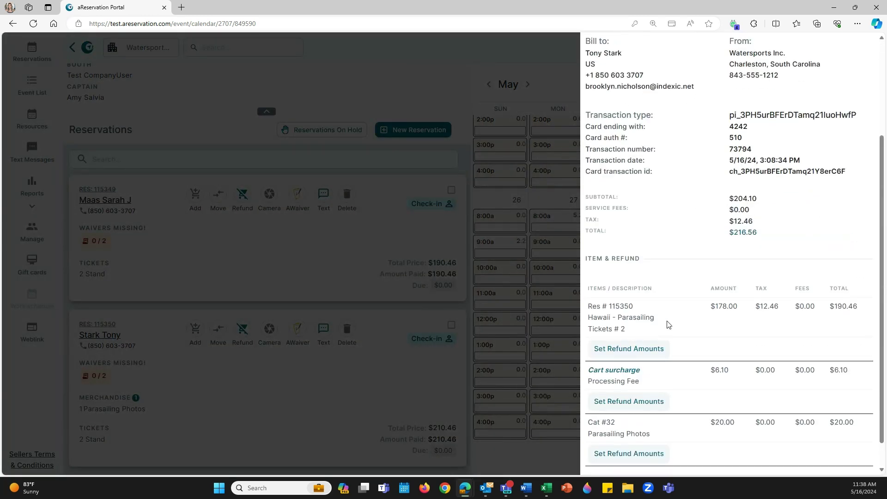
pyautogui.scroll(-1, 667, 324)
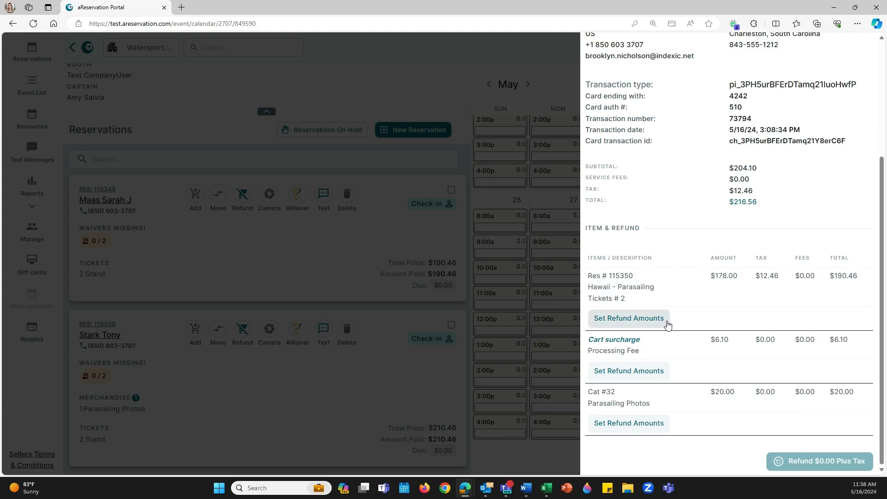
pyautogui.click(643, 320)
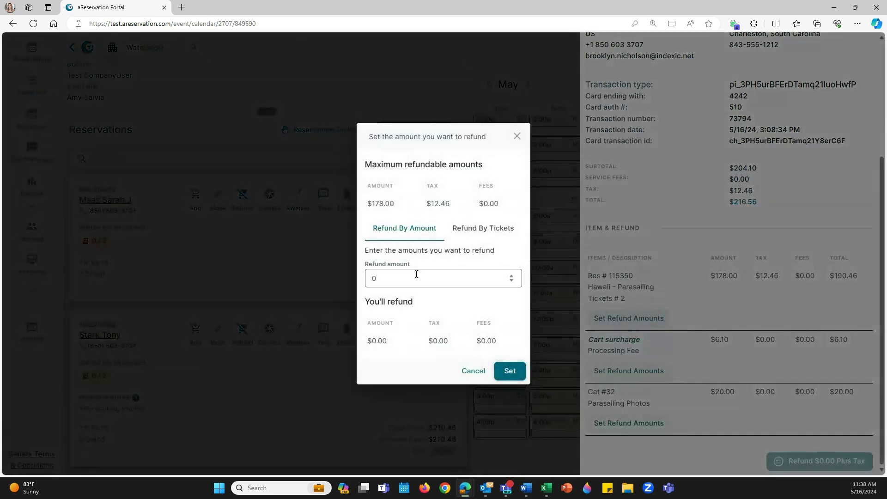
# Step: Set a $50 refund on the parasailing ticket line, process $50.00 plus tax, and close the panel
pyautogui.click(415, 274)
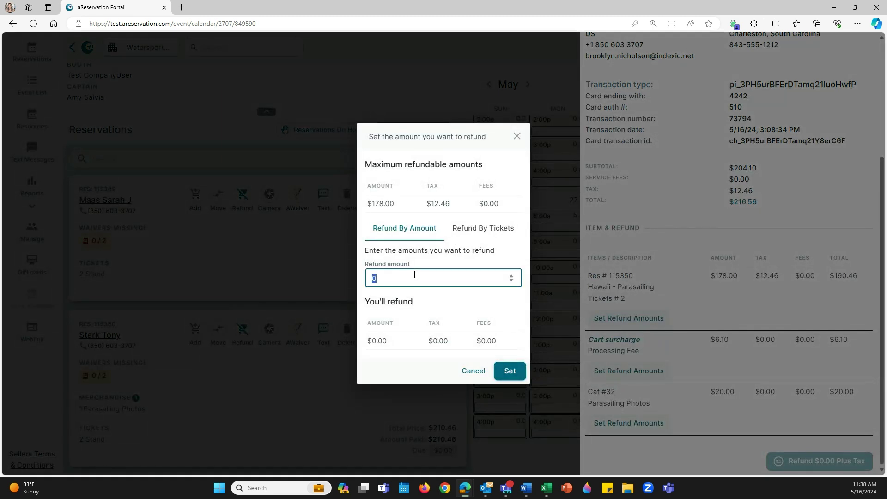
pyautogui.write('50')
pyautogui.click(510, 370)
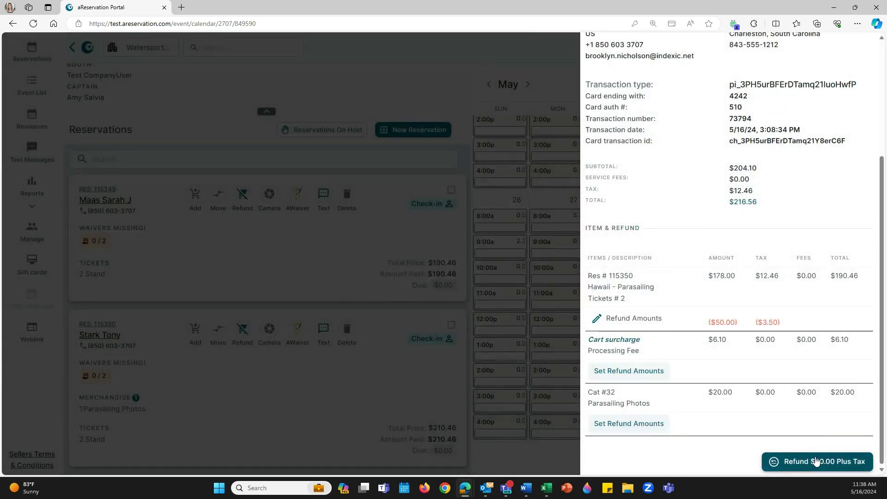
pyautogui.click(795, 460)
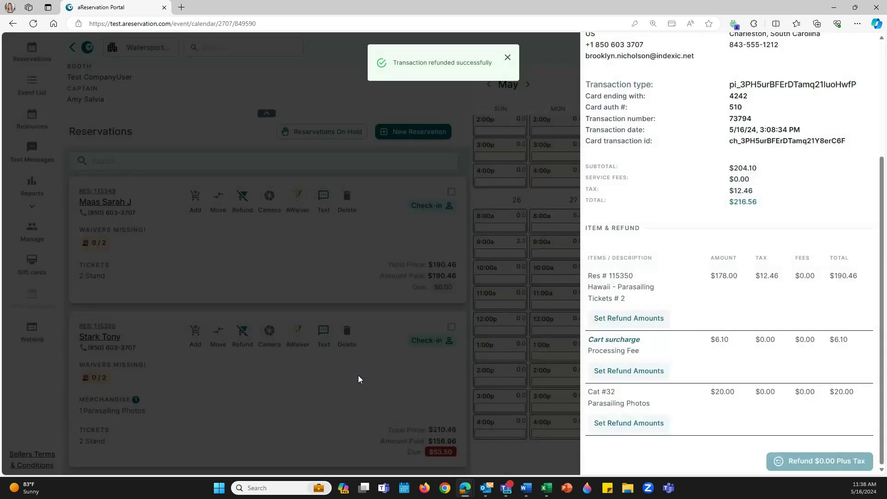
pyautogui.click(360, 379)
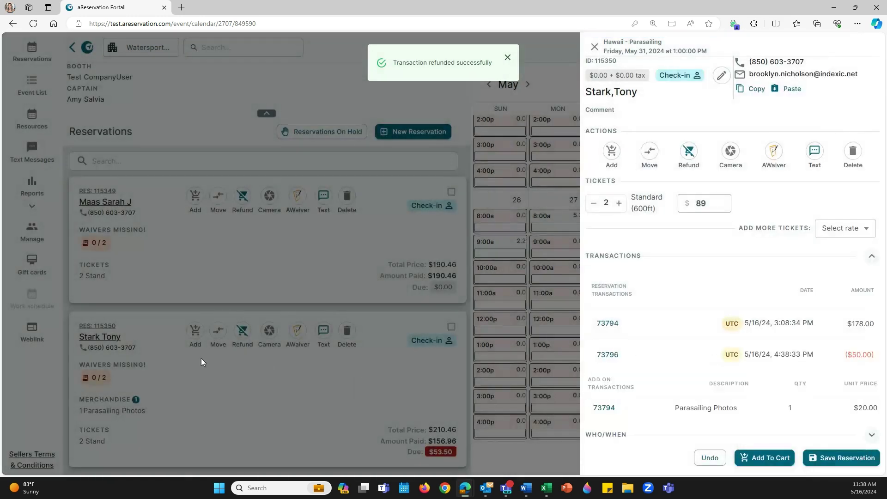
# Step: Close the parasailing reservation's details panel
pyautogui.click(291, 392)
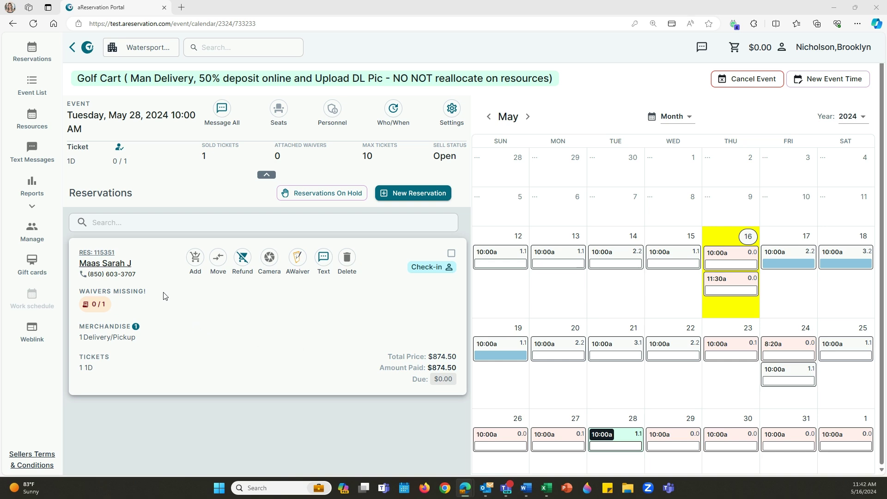
# Step: Open transaction 73797's receipt on the golf cart reservation and scroll to its refundable items
pyautogui.click(101, 253)
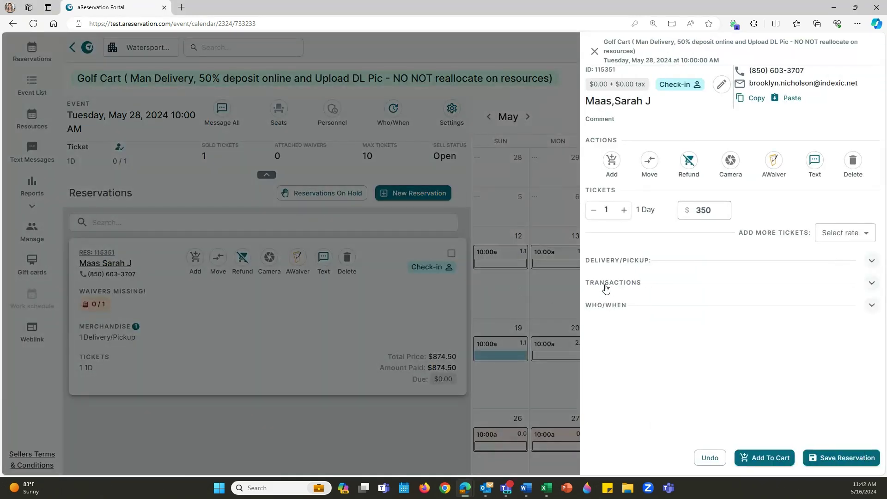
pyautogui.click(605, 283)
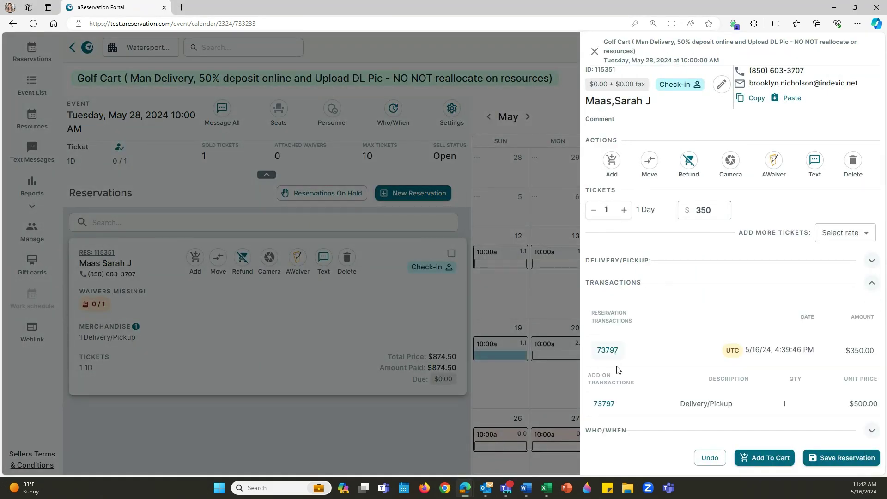
pyautogui.click(614, 404)
pyautogui.scroll(-2, 688, 336)
pyautogui.scroll(-3, 688, 335)
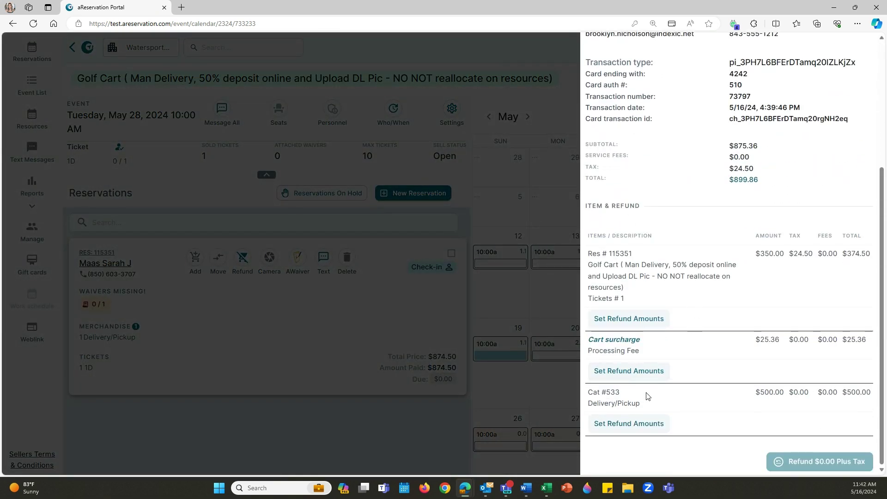
# Step: Set one Delivery/Pickup item for refund at a unit price of 250
pyautogui.click(641, 424)
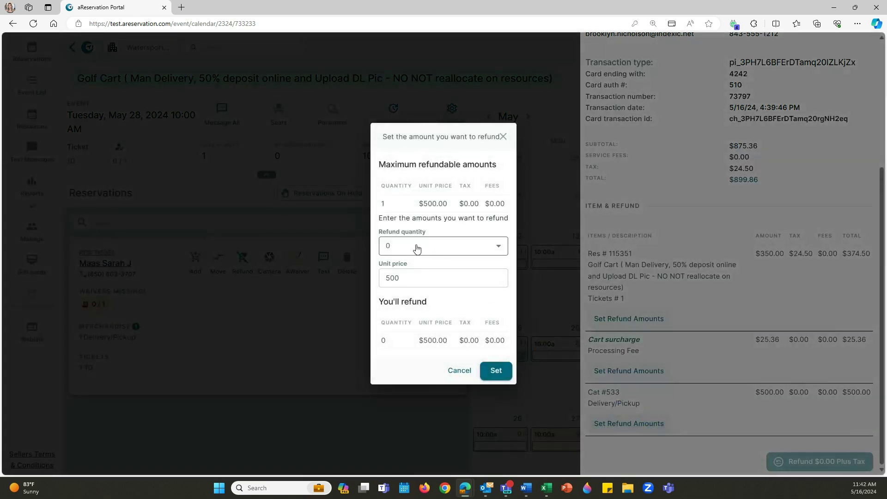
pyautogui.click(393, 245)
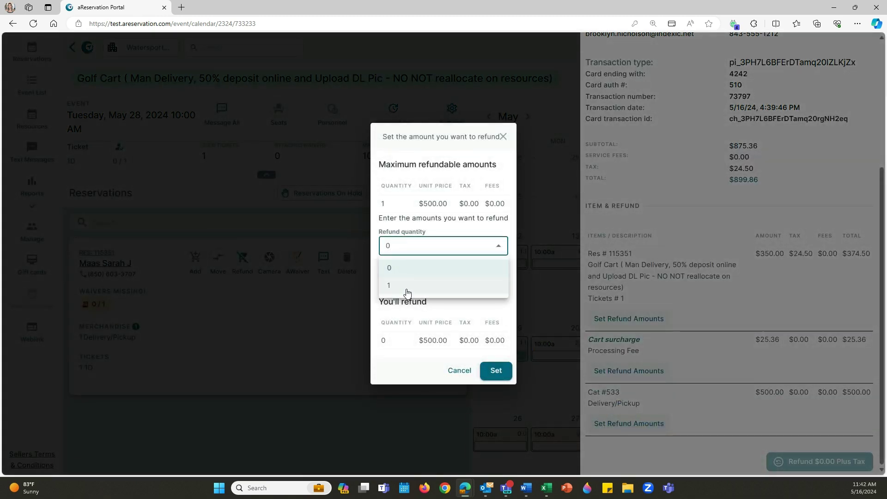
pyautogui.click(407, 286)
pyautogui.doubleClick(402, 279)
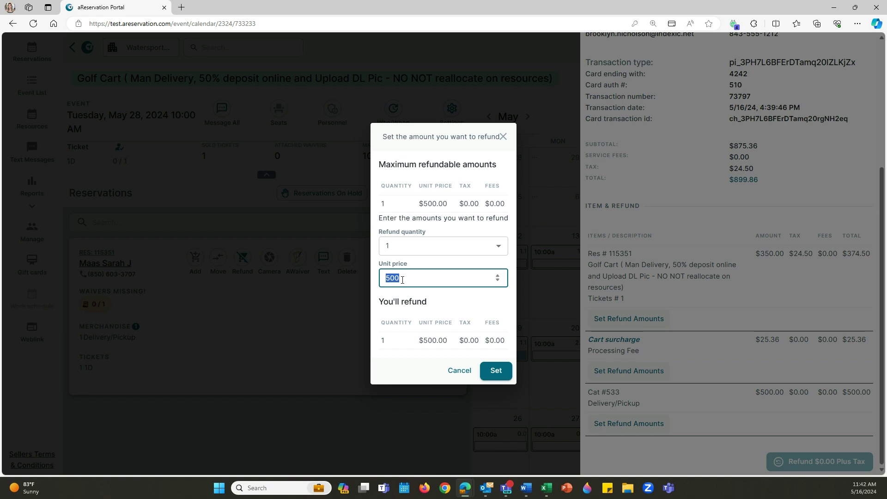
pyautogui.write('250')
pyautogui.click(495, 371)
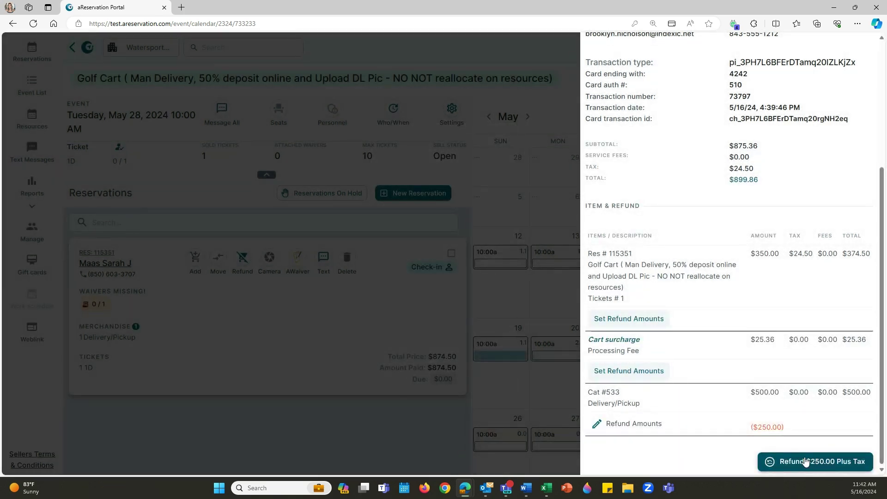
# Step: Issue the $250.00 refund and close the refund and reservation panels
pyautogui.click(806, 462)
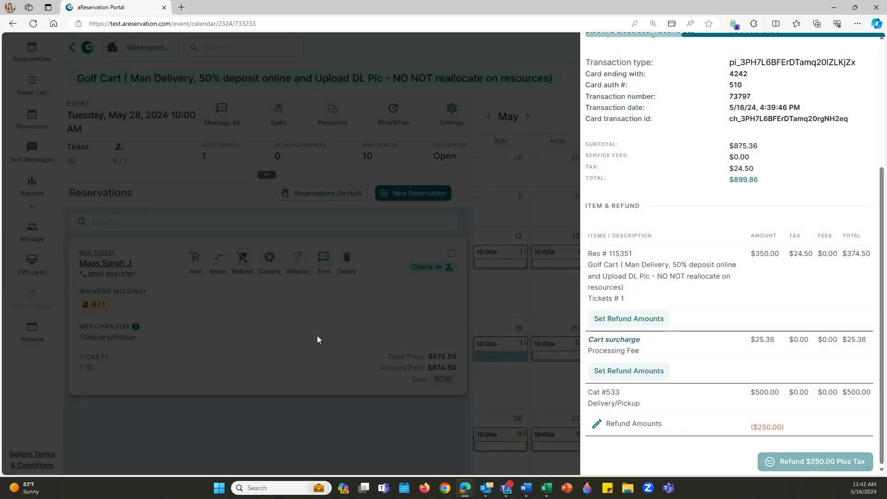
pyautogui.click(265, 331)
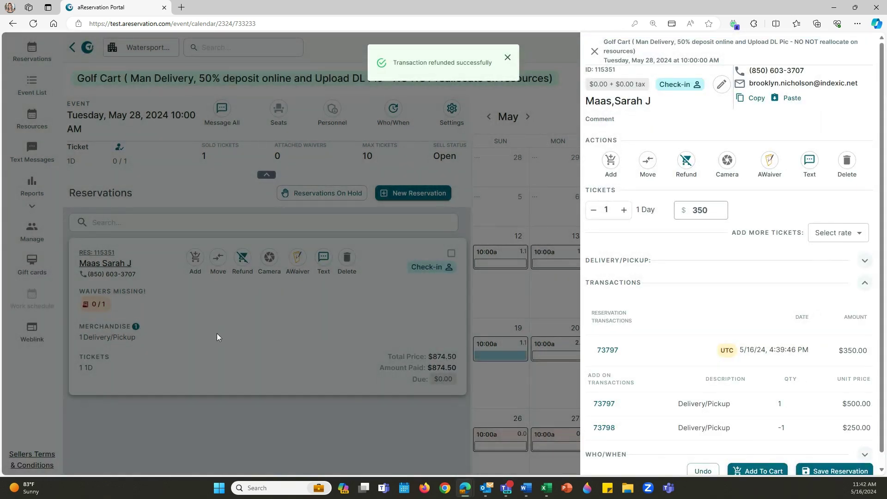
pyautogui.click(217, 335)
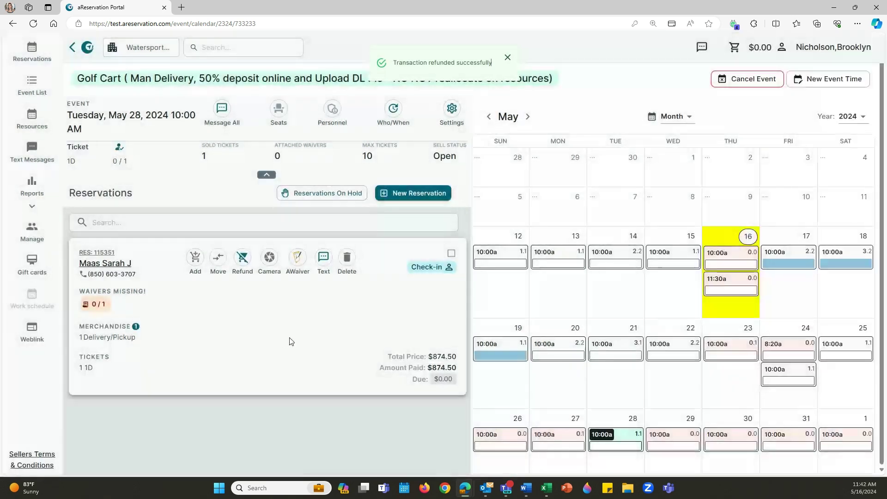
# Step: Browse the Golf Cart 10:00a events from May 29 to the May 30 event
pyautogui.click(665, 438)
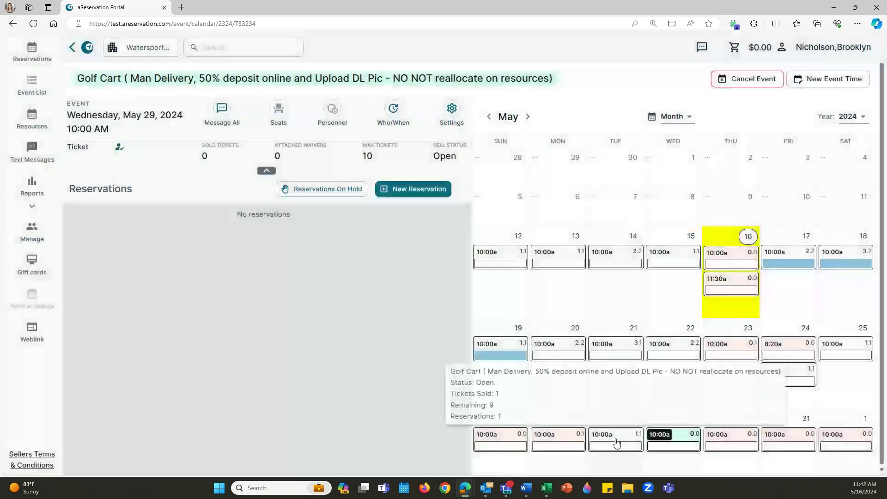
pyautogui.click(616, 438)
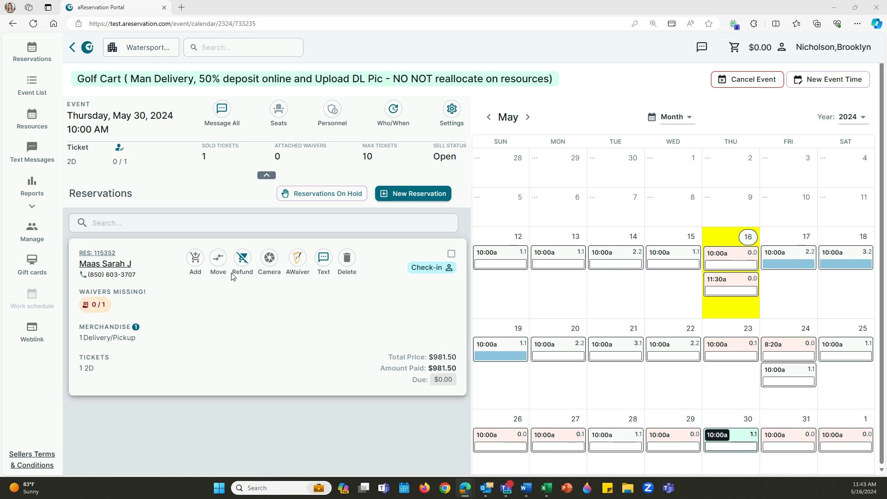
# Step: Fully refund the May 30 golf cart reservation and confirm it
pyautogui.click(242, 260)
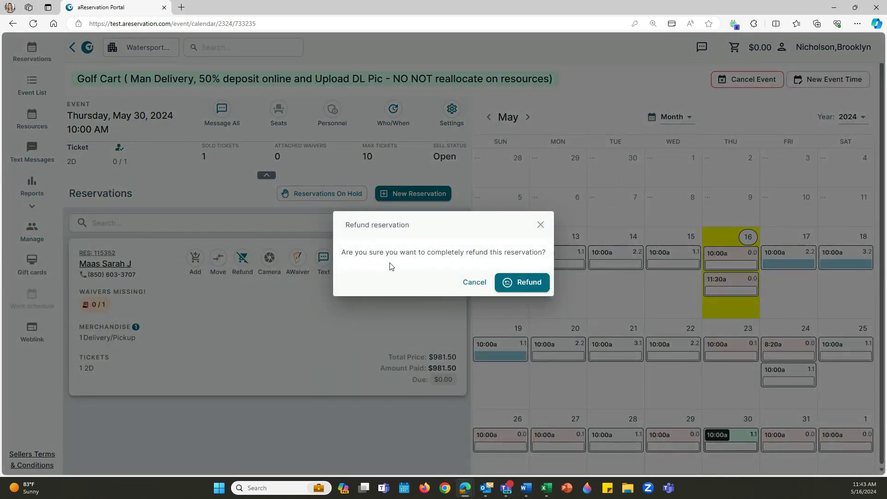
pyautogui.click(528, 286)
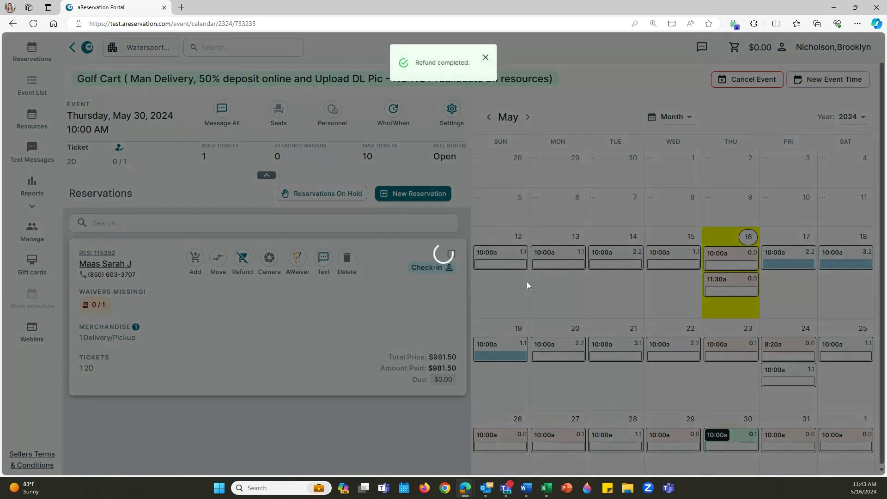